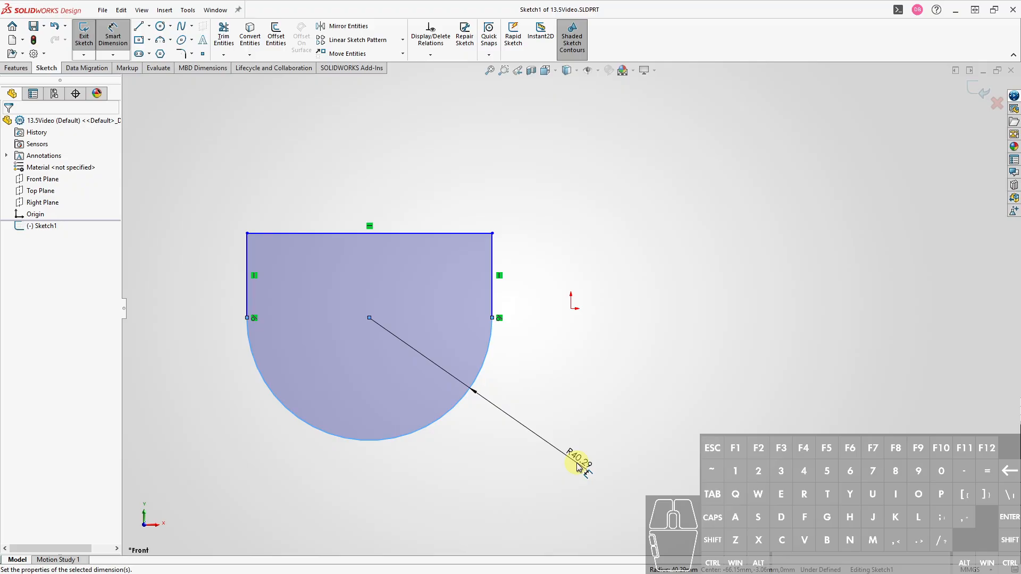
# Dimension the arc's radius and set it to 28+15-3 mm.
pyautogui.click(578, 466)
pyautogui.write('28')
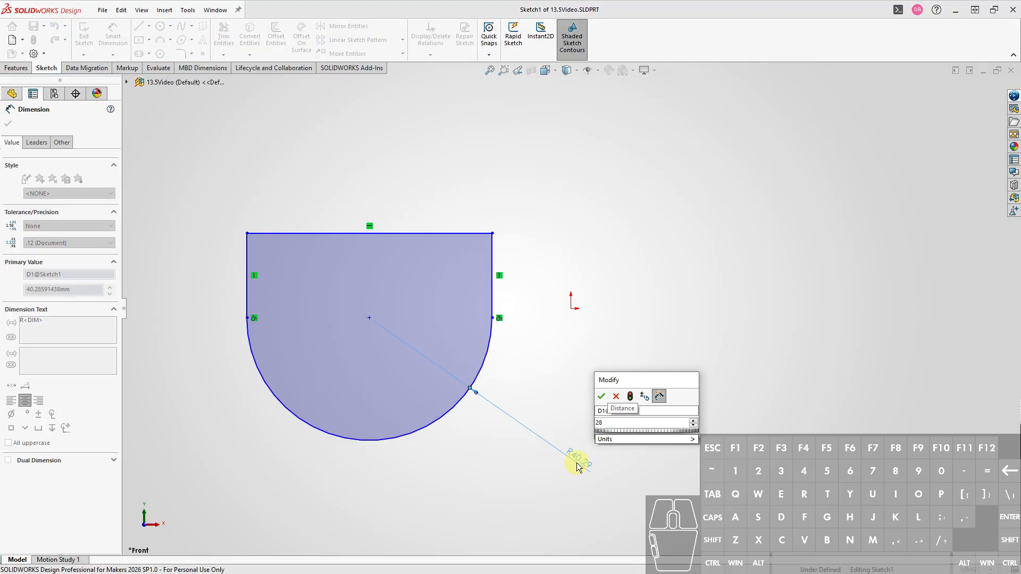
pyautogui.write('+14')
pyautogui.press('BackSpace')
pyautogui.write('5-3')
pyautogui.press('Return')
pyautogui.click(578, 467)
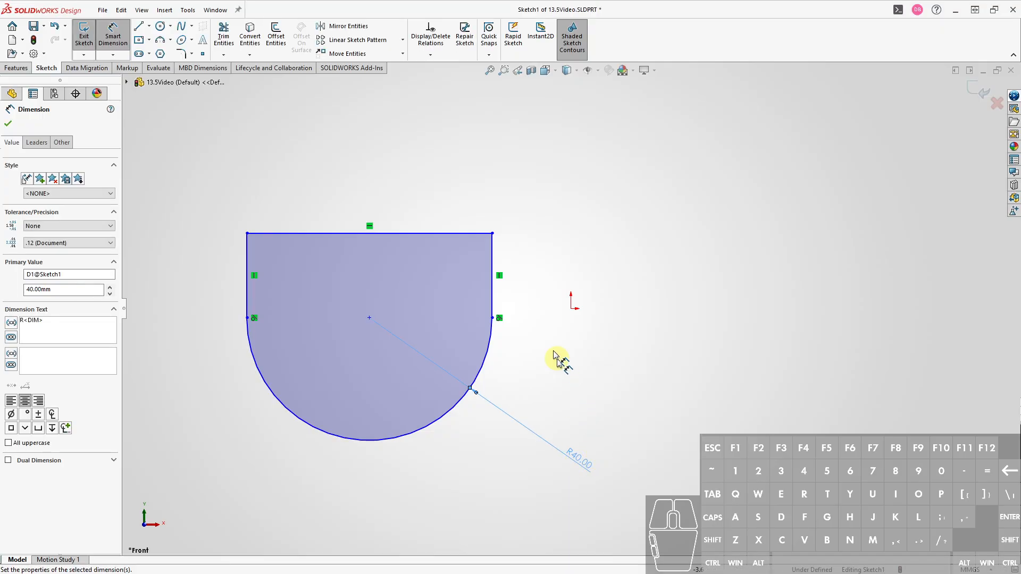
pyautogui.press('Escape')
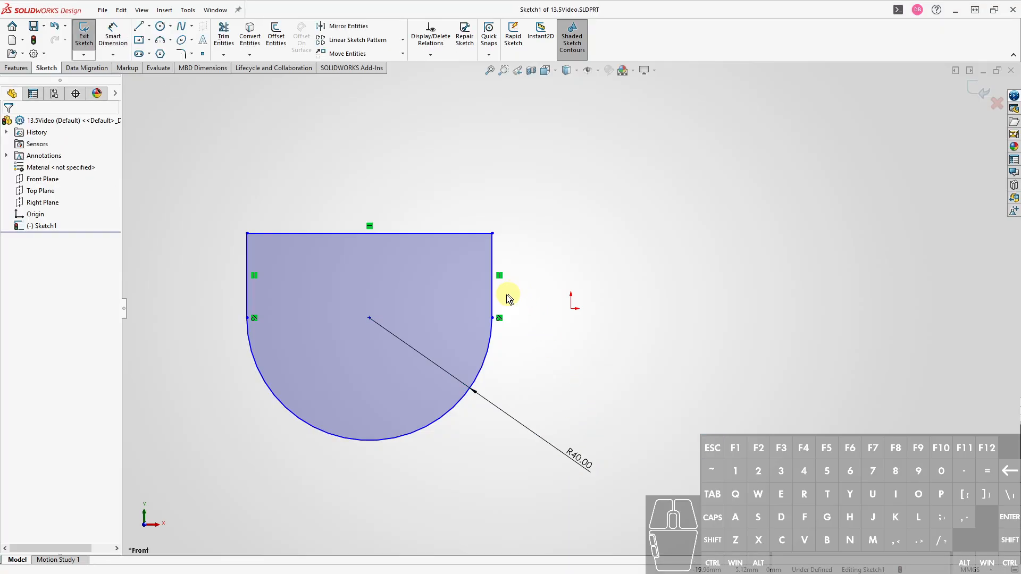
# Make the arc's centre point coincident with the sketch origin.
pyautogui.click(369, 318)
pyautogui.keyDown('ctrl'); pyautogui.click(571, 308); pyautogui.keyUp('ctrl')
pyautogui.hotkey('alt', 'd')
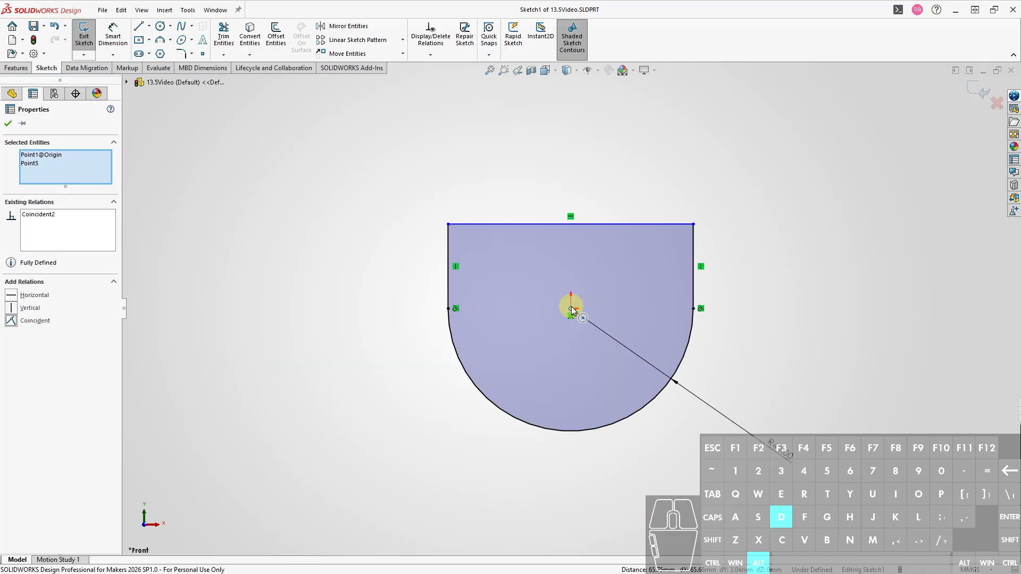
pyautogui.press('Escape')
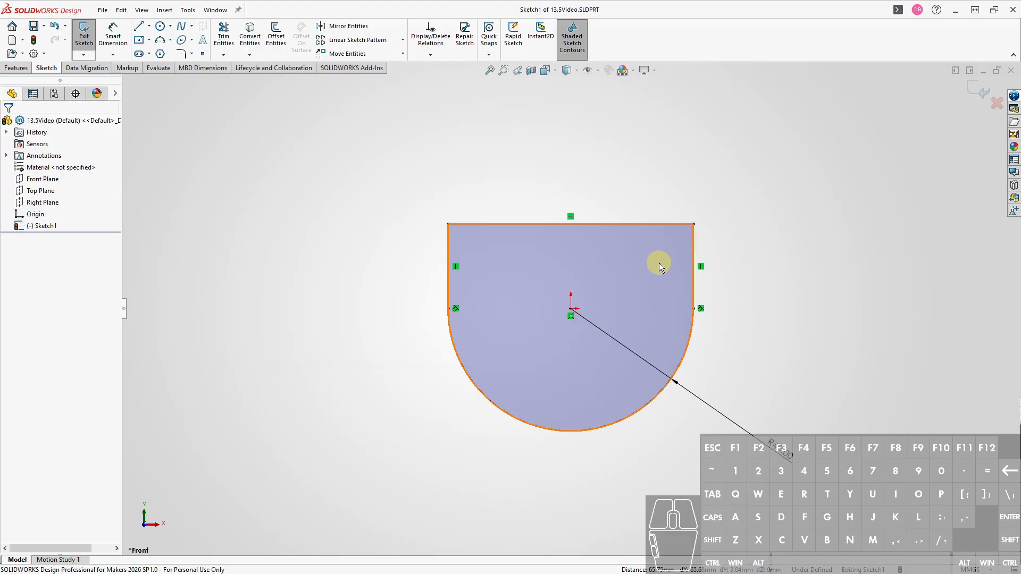
# Dimension the vertical distance between the profile's top line and the origin as 18 mm.
pyautogui.hotkey('ctrl', 'd')
pyautogui.click(585, 225)
pyautogui.click(570, 308)
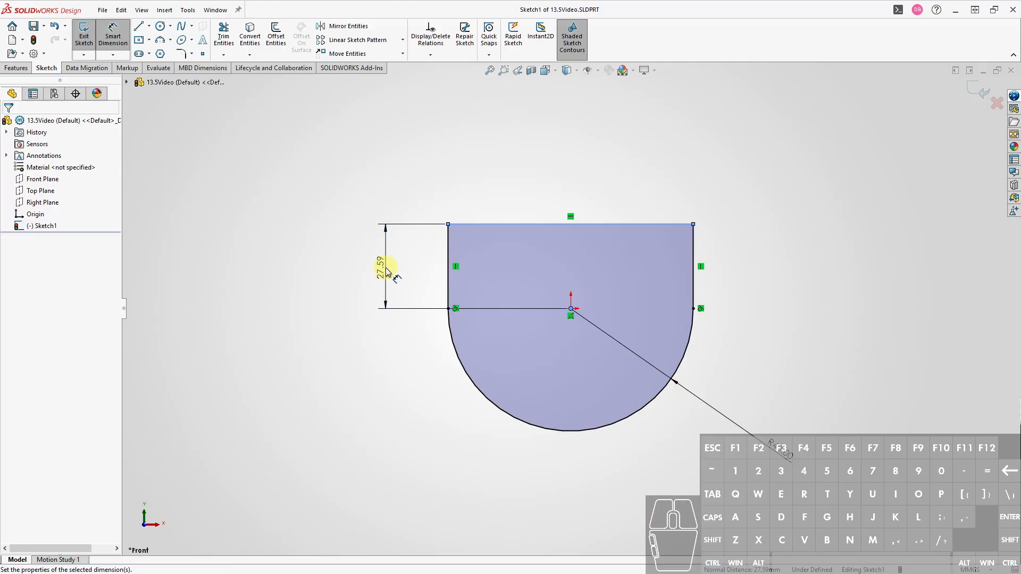
pyautogui.click(387, 270)
pyautogui.write('18')
pyautogui.press('Return')
pyautogui.press('Escape')
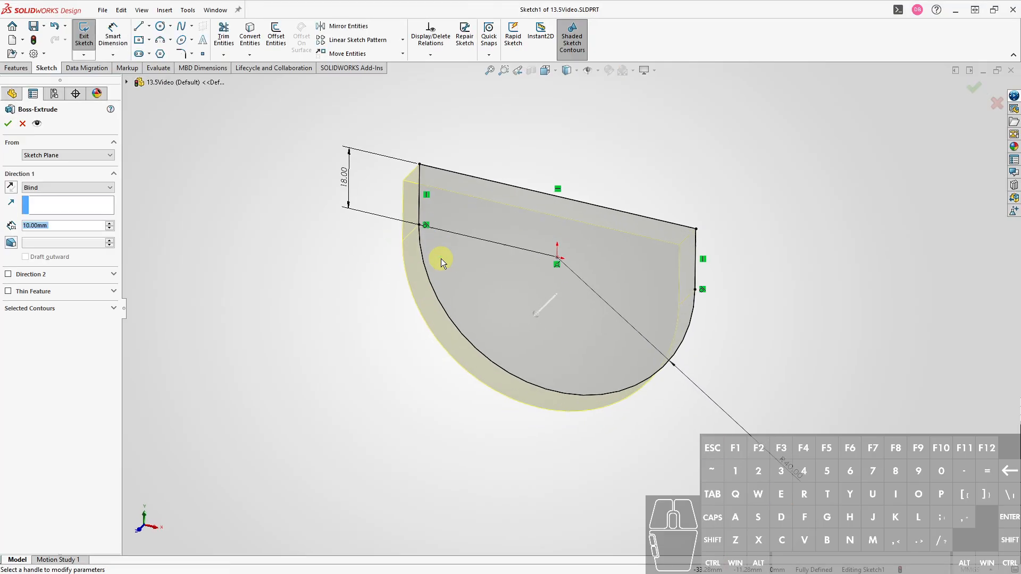
# Extrude the profile 67 mm blind in the first direction and 15-3 mm blind in the second direction.
pyautogui.write('67')
pyautogui.press('Return')
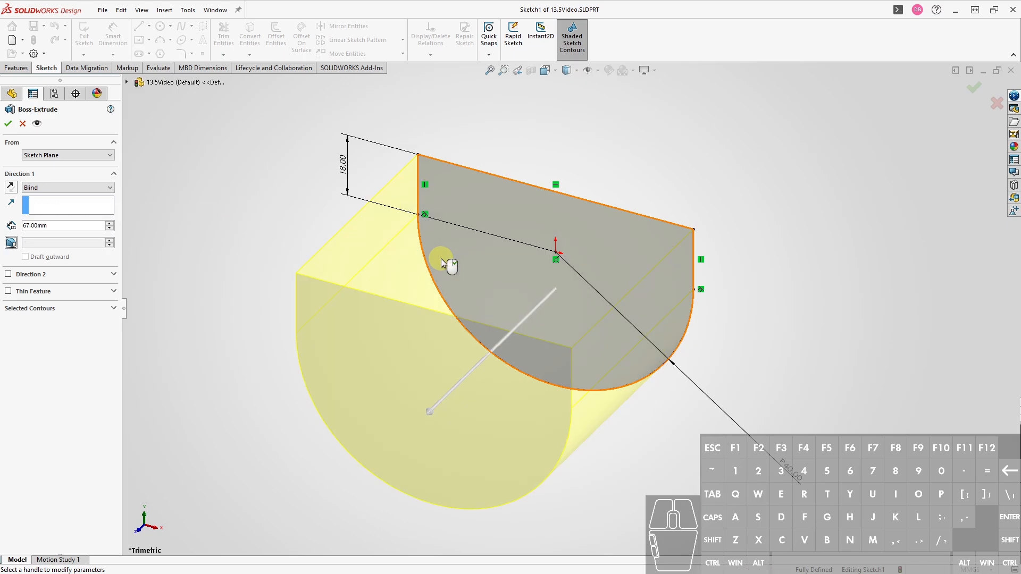
pyautogui.click(8, 274)
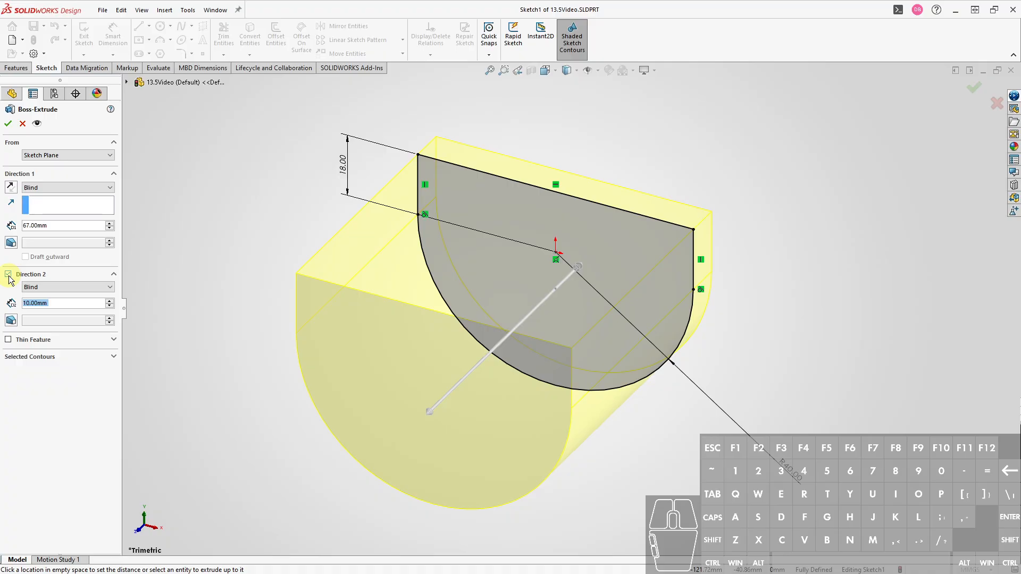
pyautogui.write('15-3')
pyautogui.press('Return')
pyautogui.press('Return')
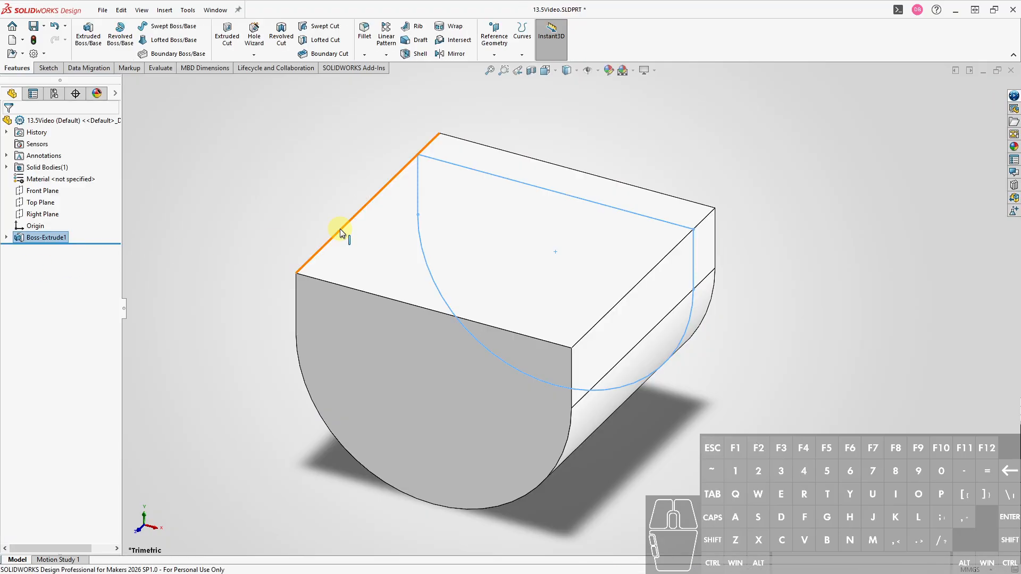
pyautogui.click(815, 269)
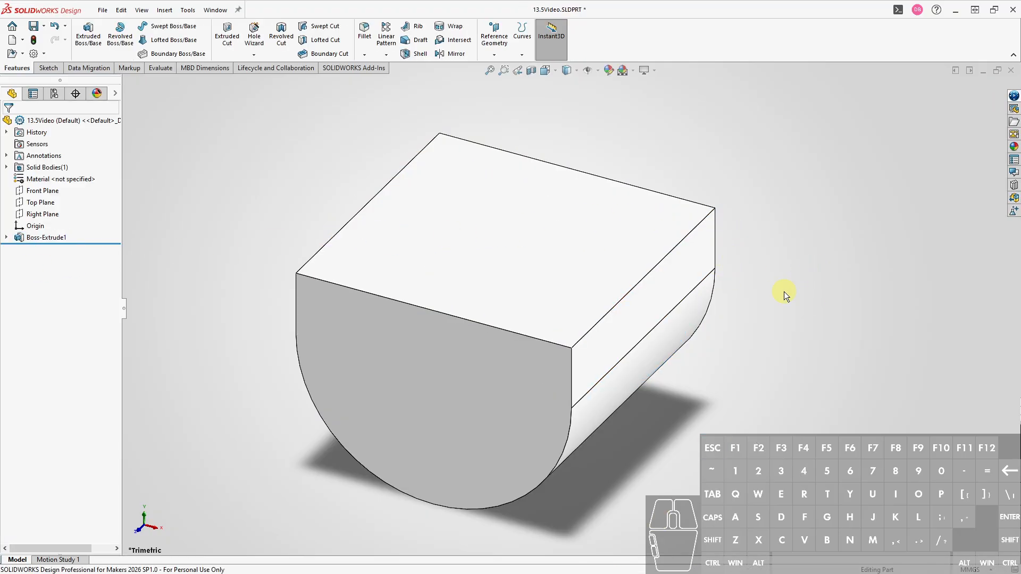
# Shell the body with 15 mm walls, removing the flat top face and the front end face.
pyautogui.scroll(1, 784, 292)
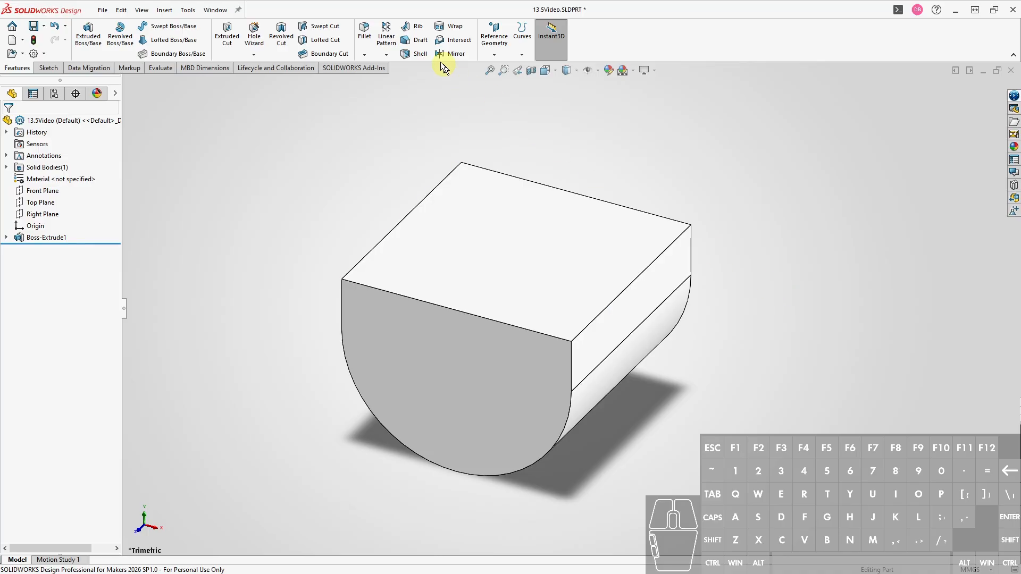
pyautogui.click(417, 55)
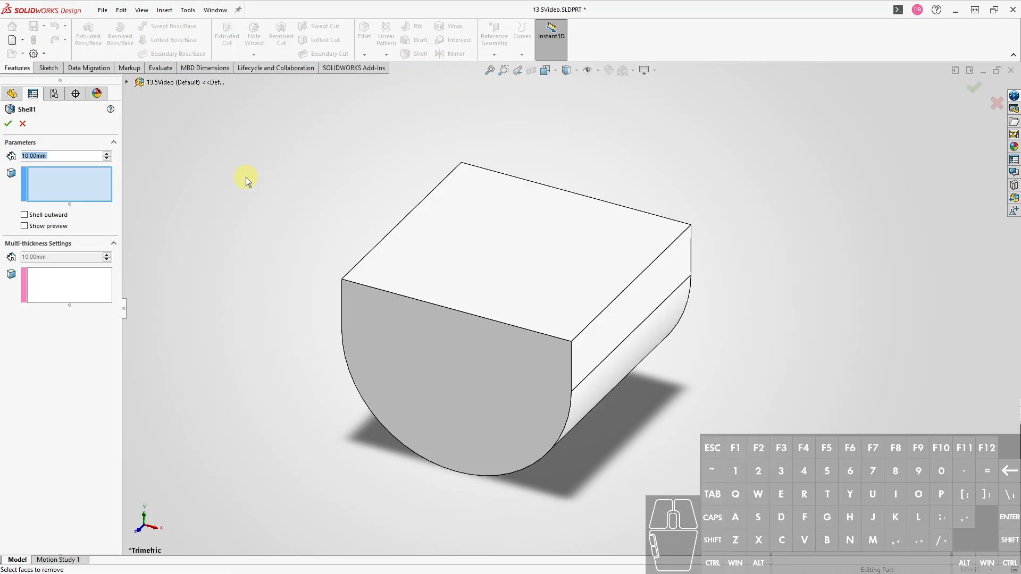
pyautogui.write('15')
pyautogui.click(522, 296)
pyautogui.click(485, 367)
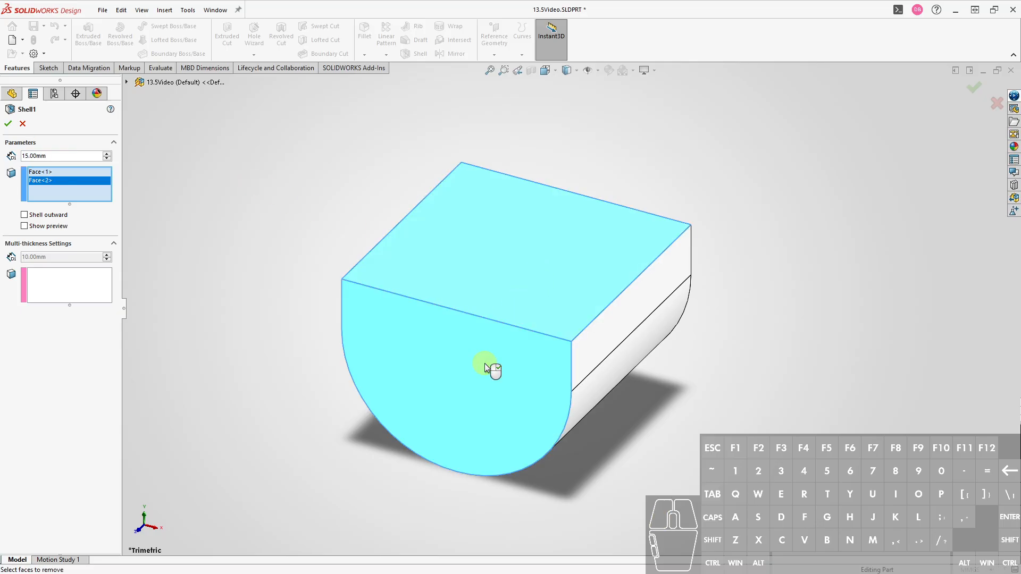
pyautogui.rightClick(469, 362)
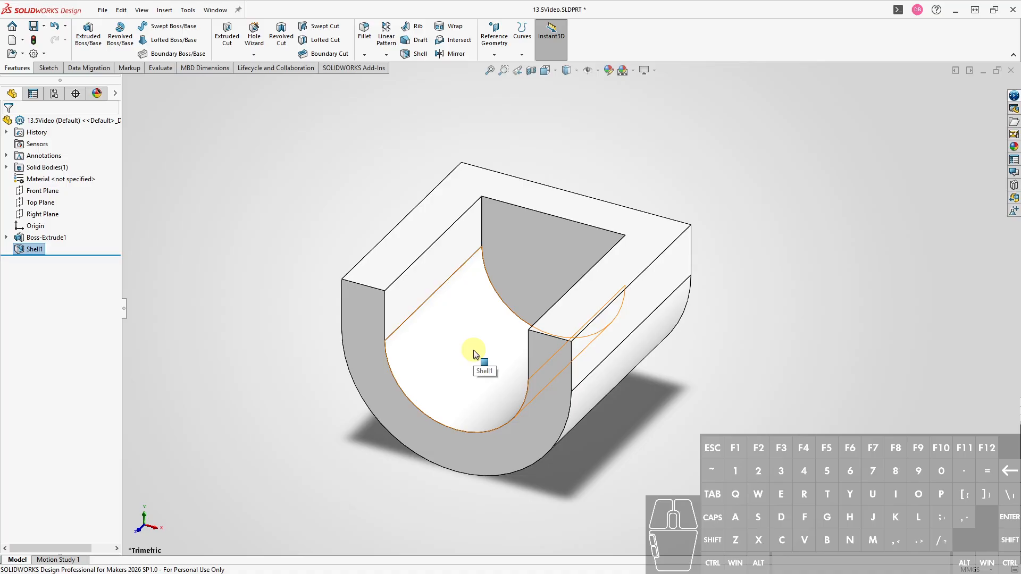
# Shell the body again with 3 mm thickness, removing the U-shaped front face, both outer flat sides, the outer curved face and the back face.
pyautogui.click(417, 53)
pyautogui.write('3')
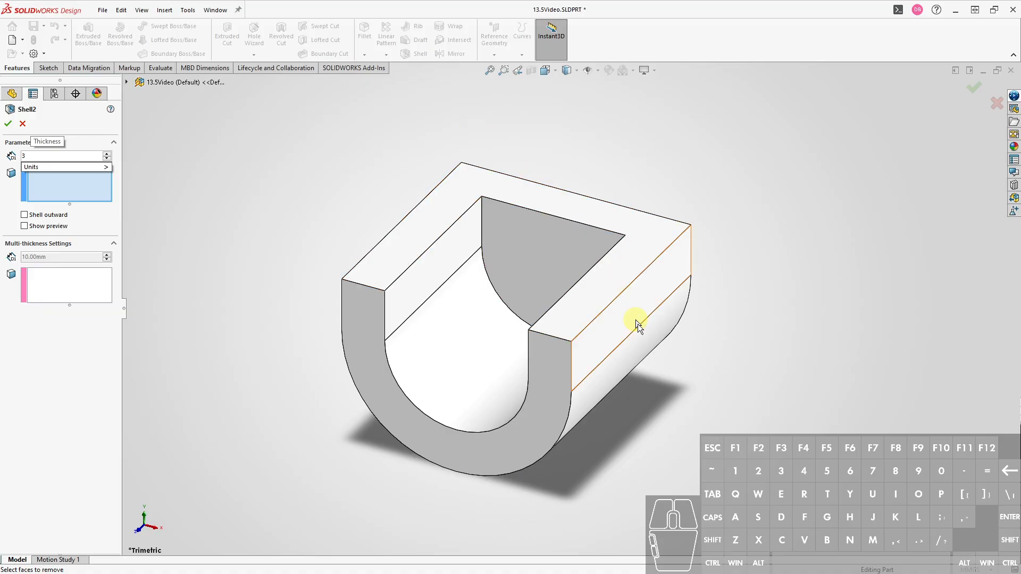
pyautogui.click(560, 385)
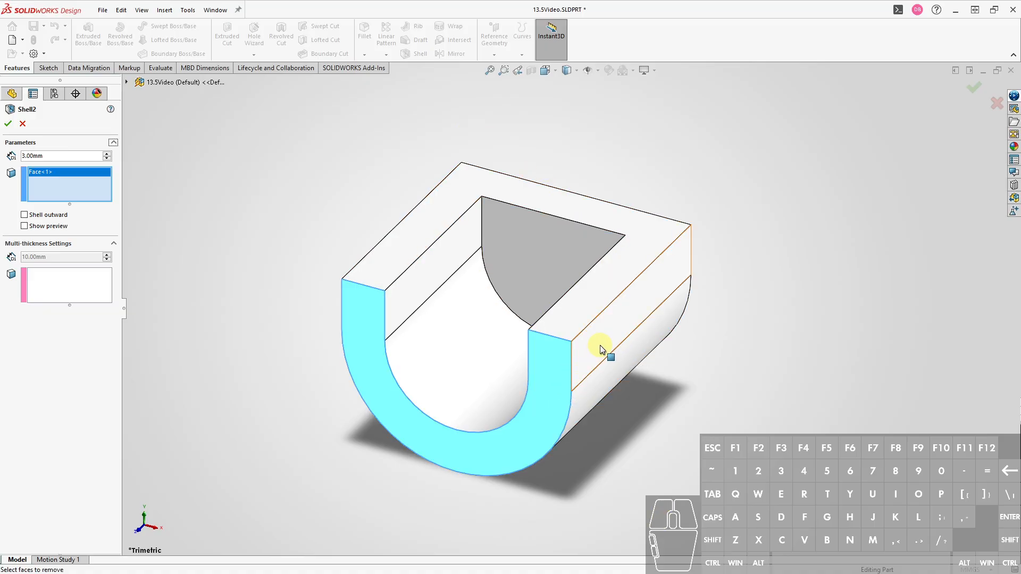
pyautogui.click(604, 349)
pyautogui.click(610, 373)
pyautogui.moveTo(311, 380); pyautogui.dragTo(463, 289, button='middle')
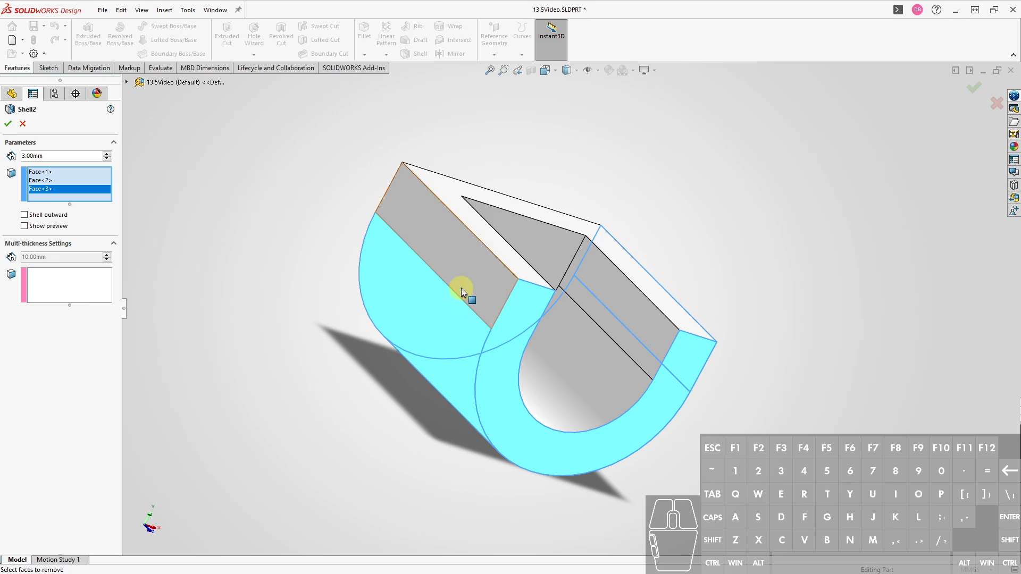
pyautogui.click(463, 289)
pyautogui.moveTo(506, 424); pyautogui.dragTo(444, 375, button='middle')
pyautogui.moveTo(523, 345); pyautogui.dragTo(570, 360, button='middle')
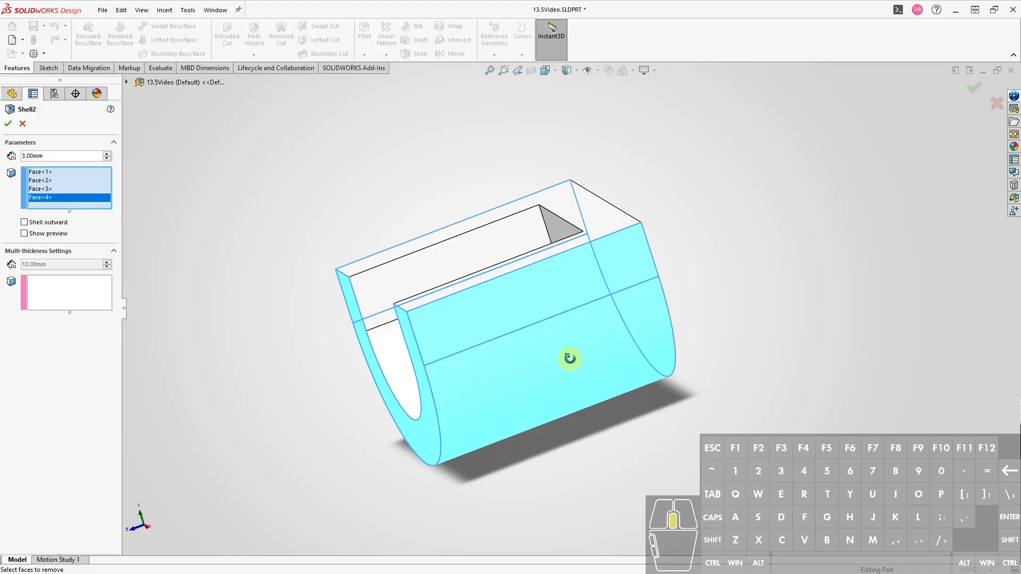
pyautogui.moveTo(676, 315); pyautogui.dragTo(456, 303, button='middle')
pyautogui.click(582, 315)
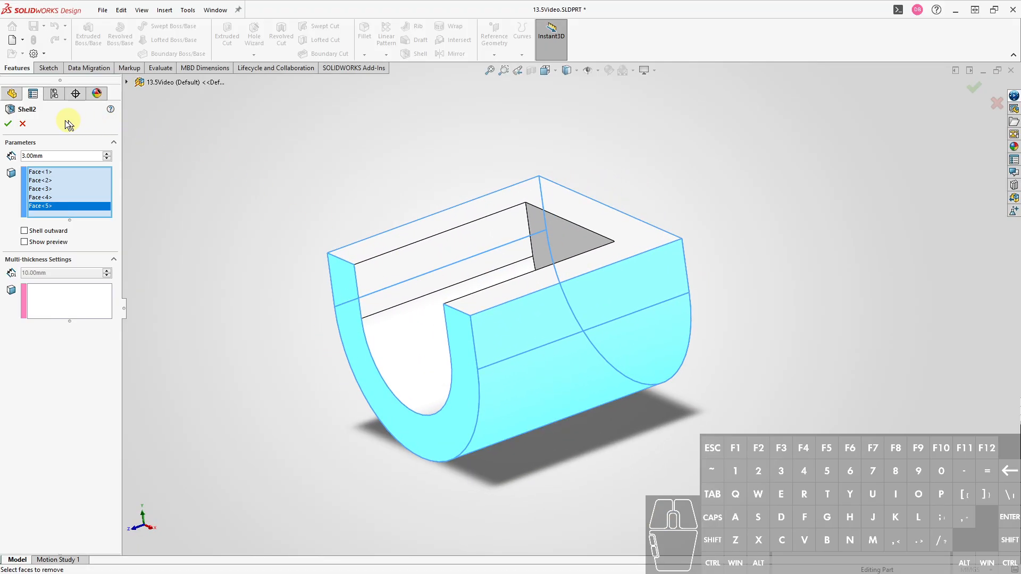
pyautogui.click(8, 123)
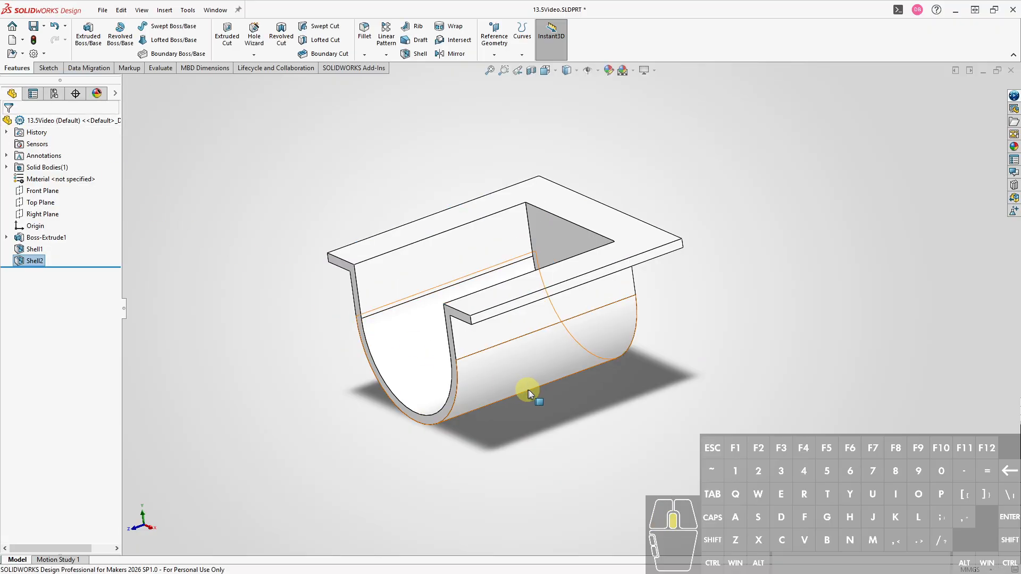
# Inspect the finished part from an orbited view and in a fitted isometric view.
pyautogui.moveTo(525, 392); pyautogui.dragTo(558, 372, button='middle')
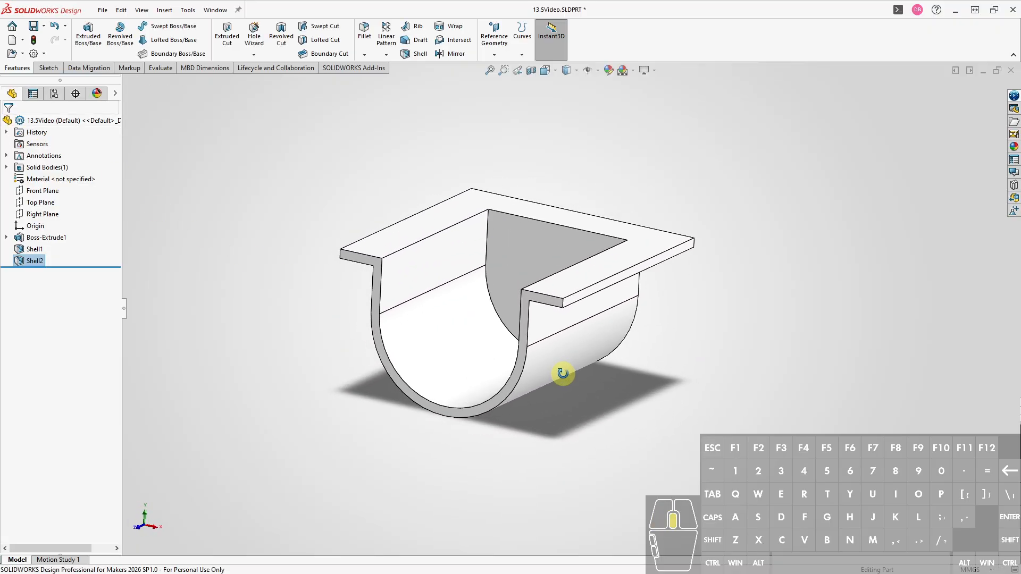
pyautogui.press('f')
pyautogui.hotkey('ctrl', '7')
pyautogui.press('m')
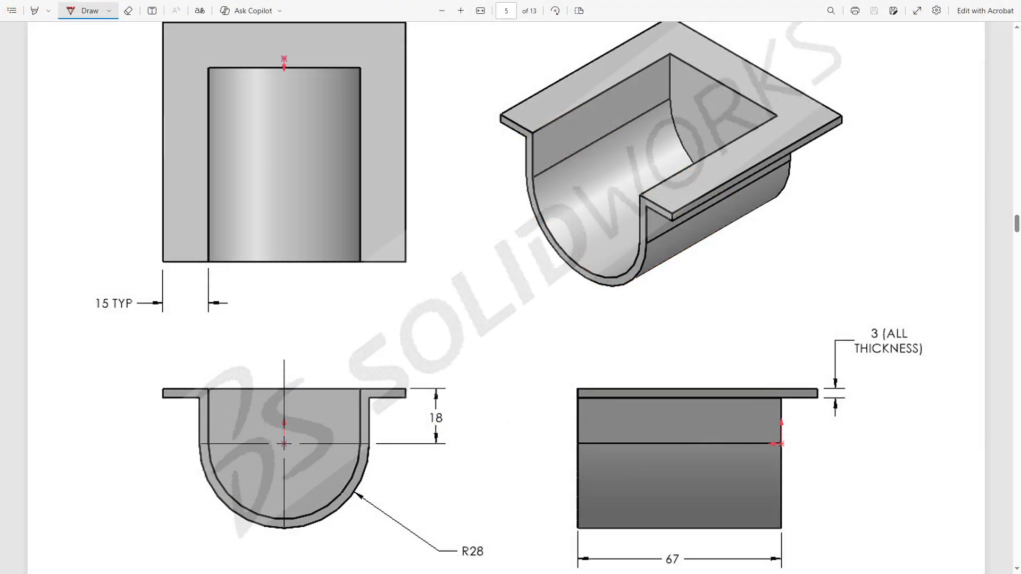
# Switch to the exercise PDF and review the part's target volume, design intent and drawing dimensions on page 5.
pyautogui.scroll(5, 1017, 226)
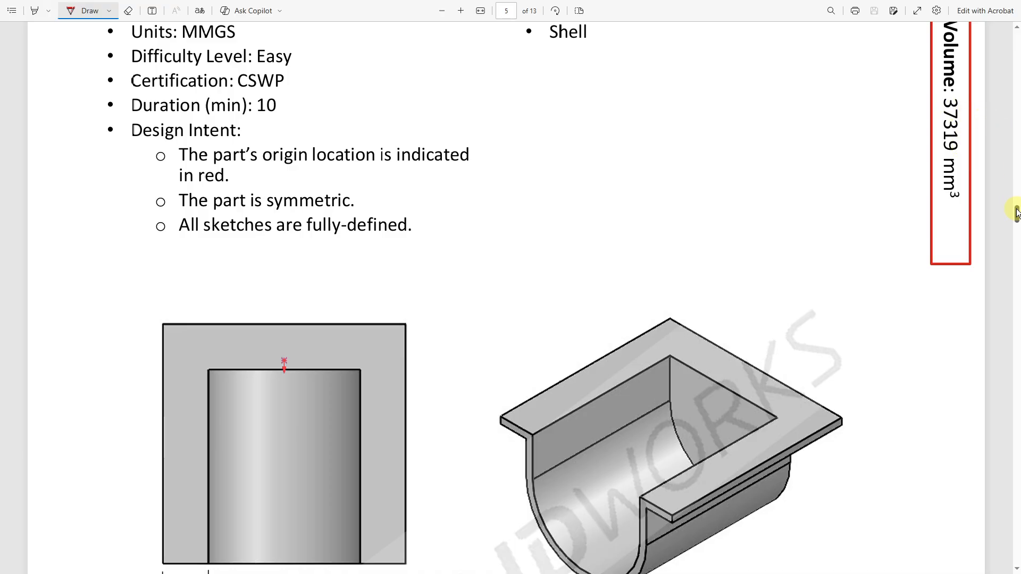
pyautogui.moveTo(1016, 212); pyautogui.dragTo(1017, 222)
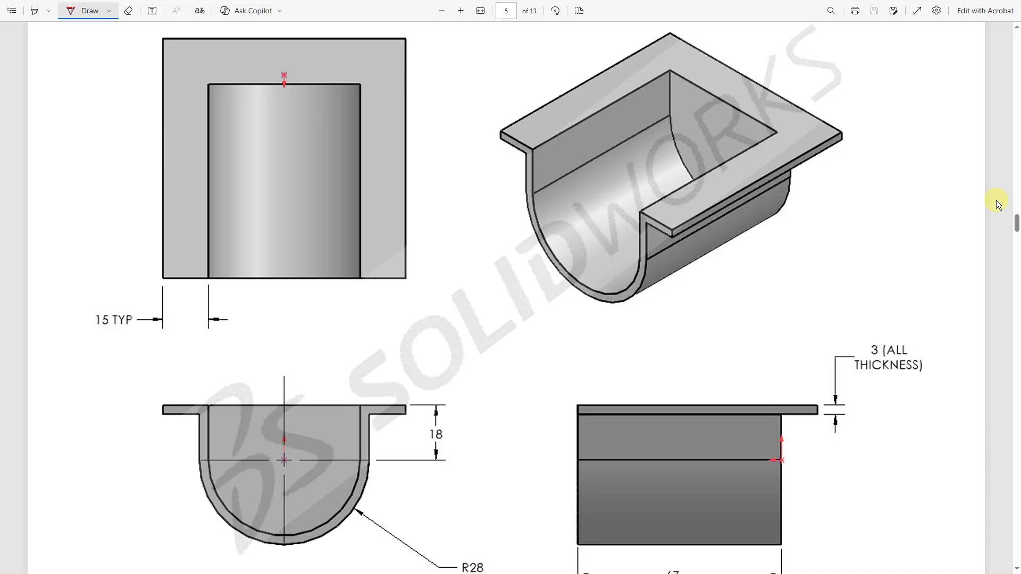
pyautogui.moveTo(1017, 222); pyautogui.dragTo(1017, 226)
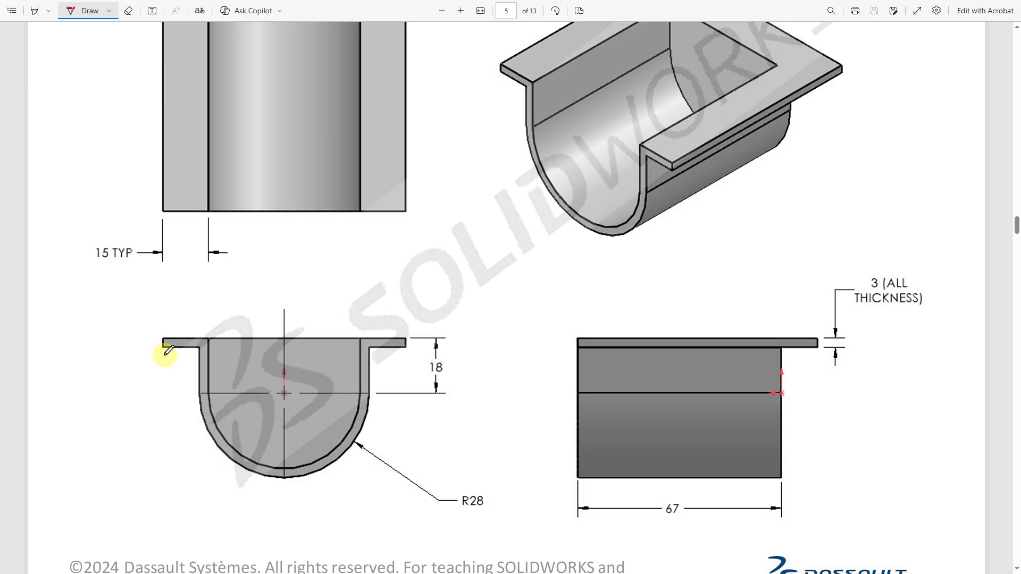
# Mark up the PDF's front view in red with a freehand U-shaped curve joining the flange ends and the number 15 above one flange.
pyautogui.moveTo(164, 346)
pyautogui.mouseDown()
pyautogui.moveTo(174, 452)
pyautogui.moveTo(210, 495)
pyautogui.moveTo(291, 506)
pyautogui.moveTo(372, 473)
pyautogui.moveTo(406, 412)
pyautogui.moveTo(409, 341)
pyautogui.mouseUp()
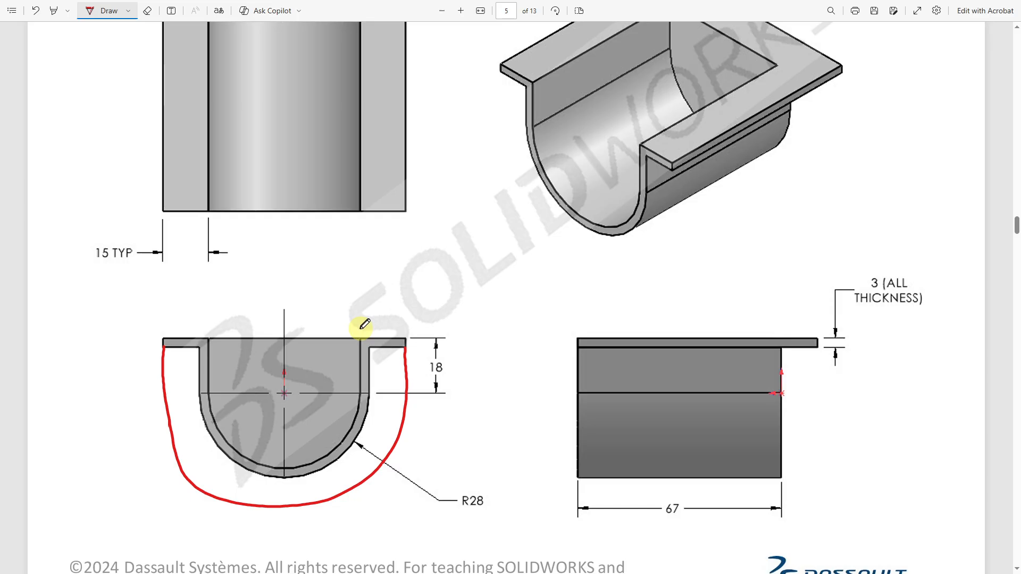
pyautogui.moveTo(376, 325)
pyautogui.mouseDown()
pyautogui.moveTo(376, 334)
pyautogui.moveTo(387, 325)
pyautogui.mouseUp()
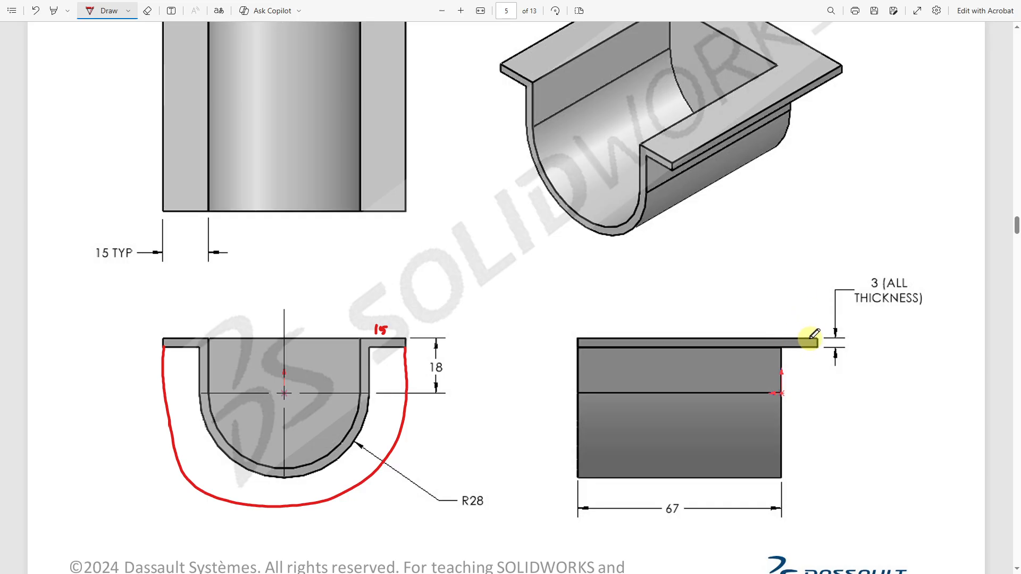
pyautogui.scroll(2, 1014, 216)
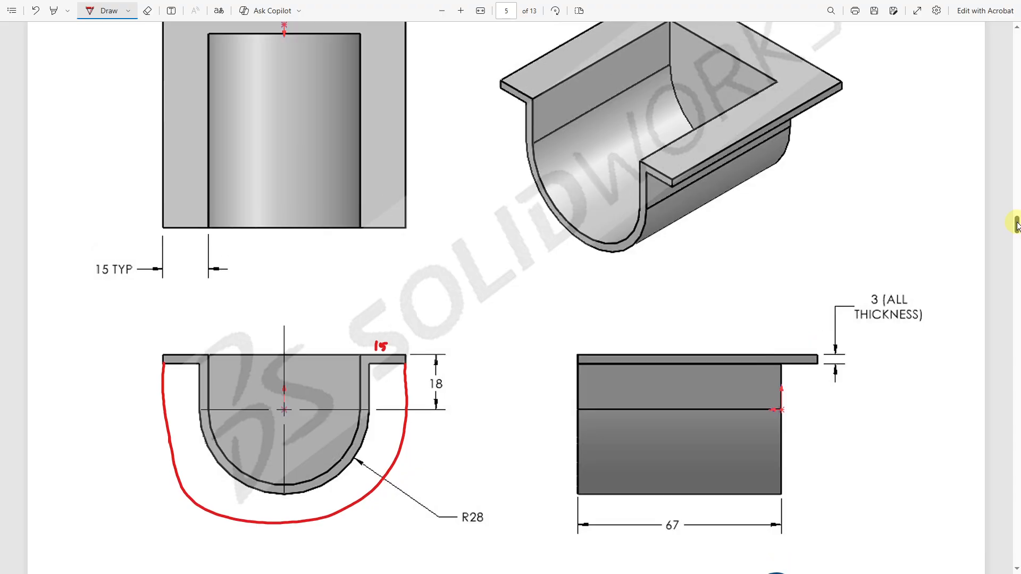